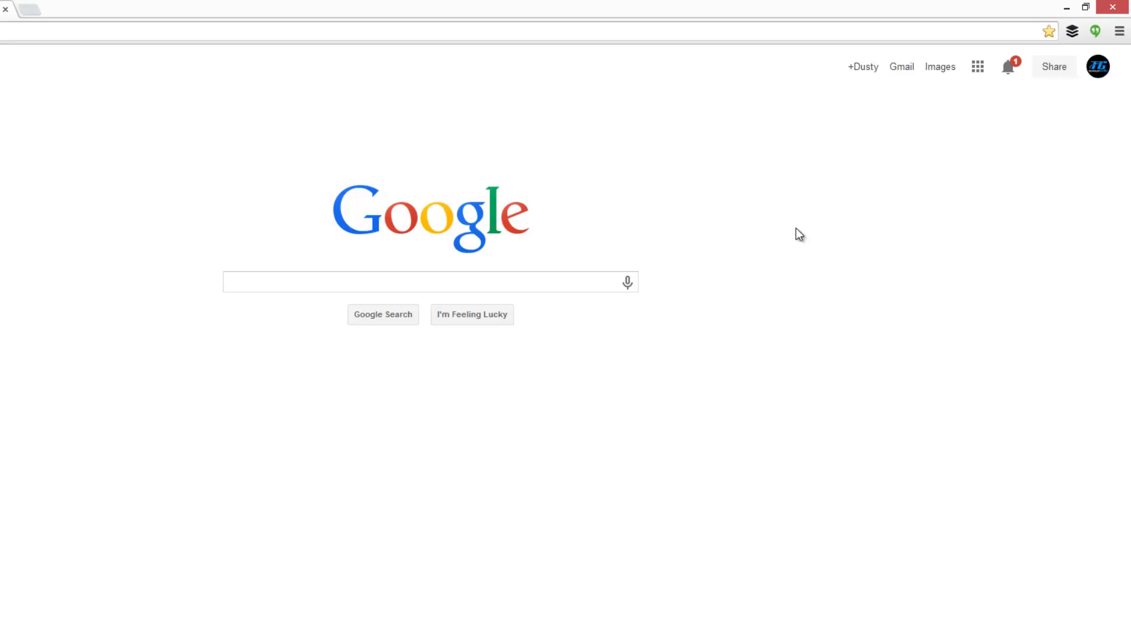
Open the installed extensions page (Buffer, Hangouts, vidIQ) from the Chrome menu
{"action": "left_click", "coordinate": [1119, 32]}
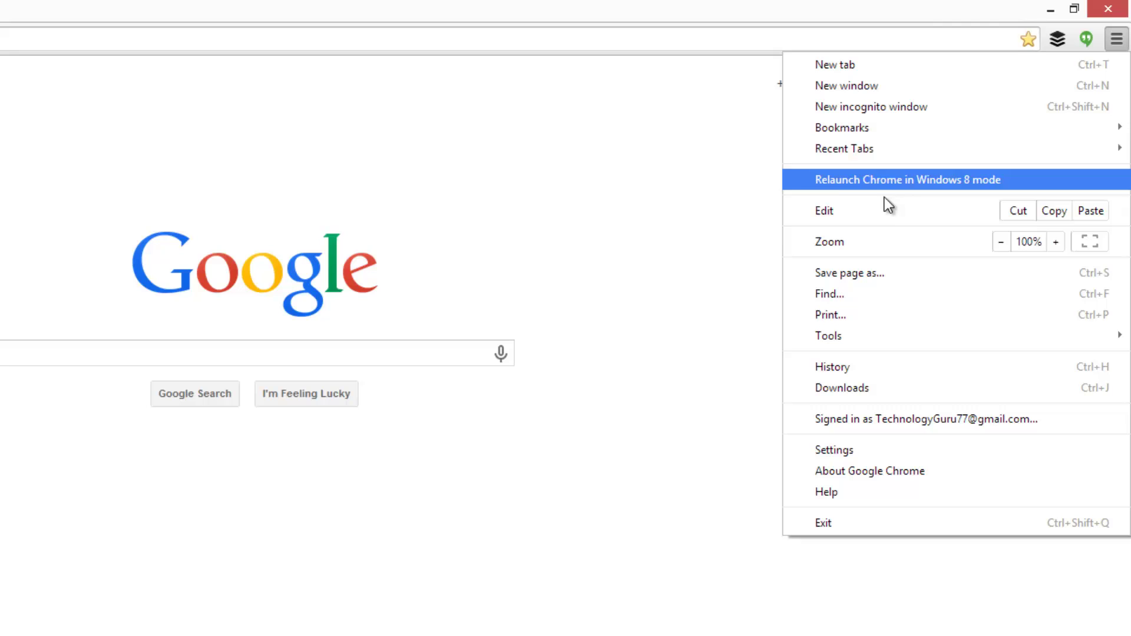
{"action": "mouse_move", "coordinate": [883, 336]}
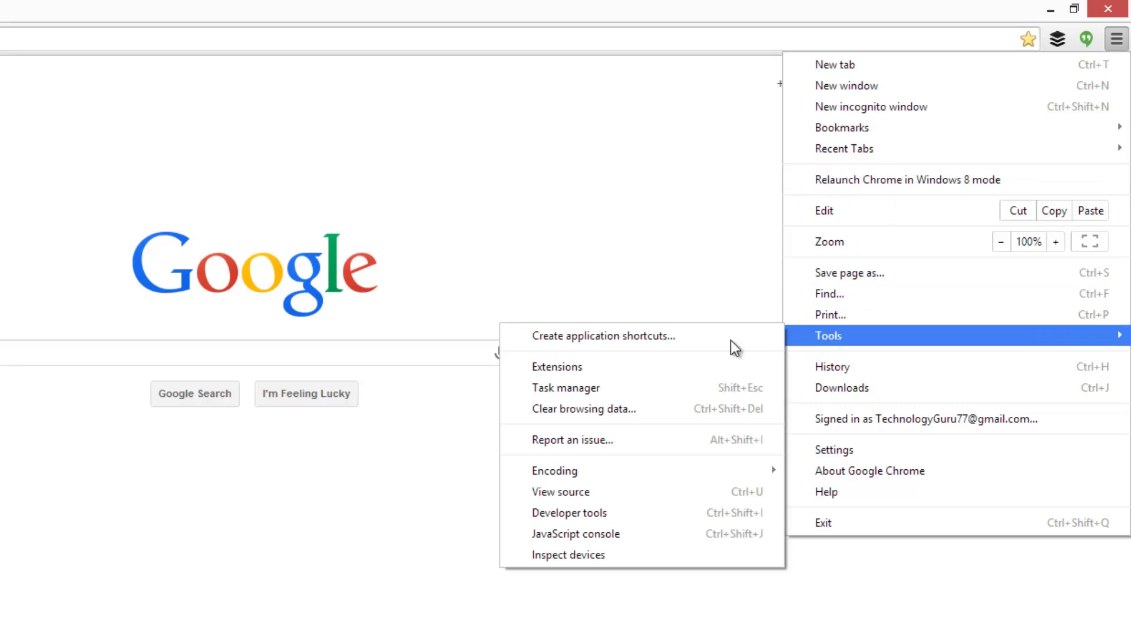
{"action": "left_click", "coordinate": [578, 372]}
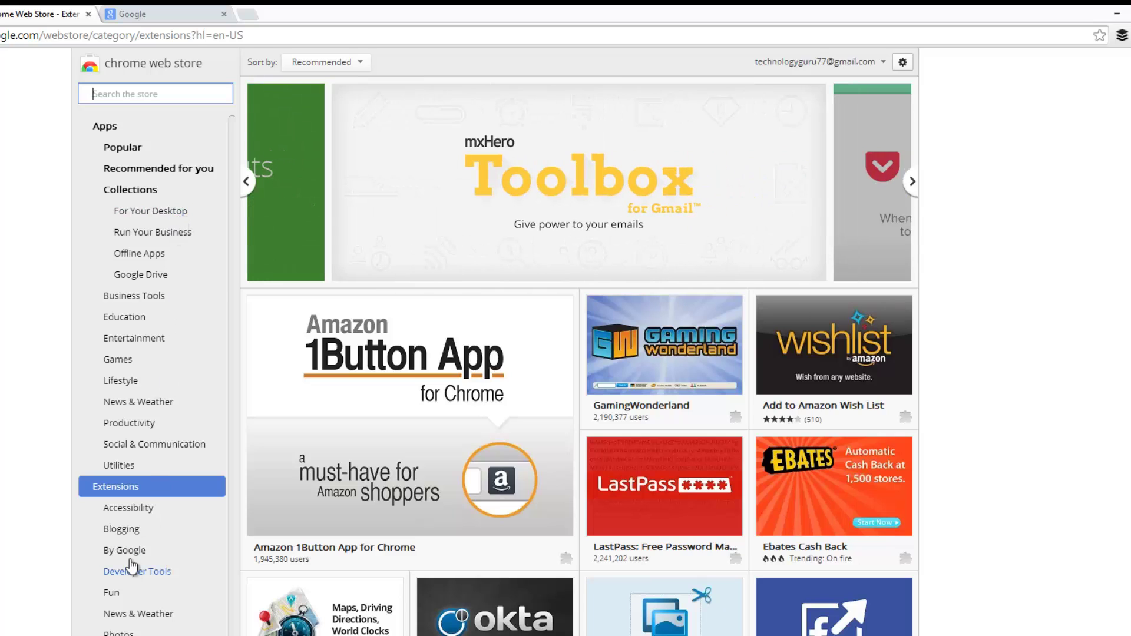
Install the free Quick Note app from the Web Store's Utilities category
{"action": "left_click", "coordinate": [131, 471]}
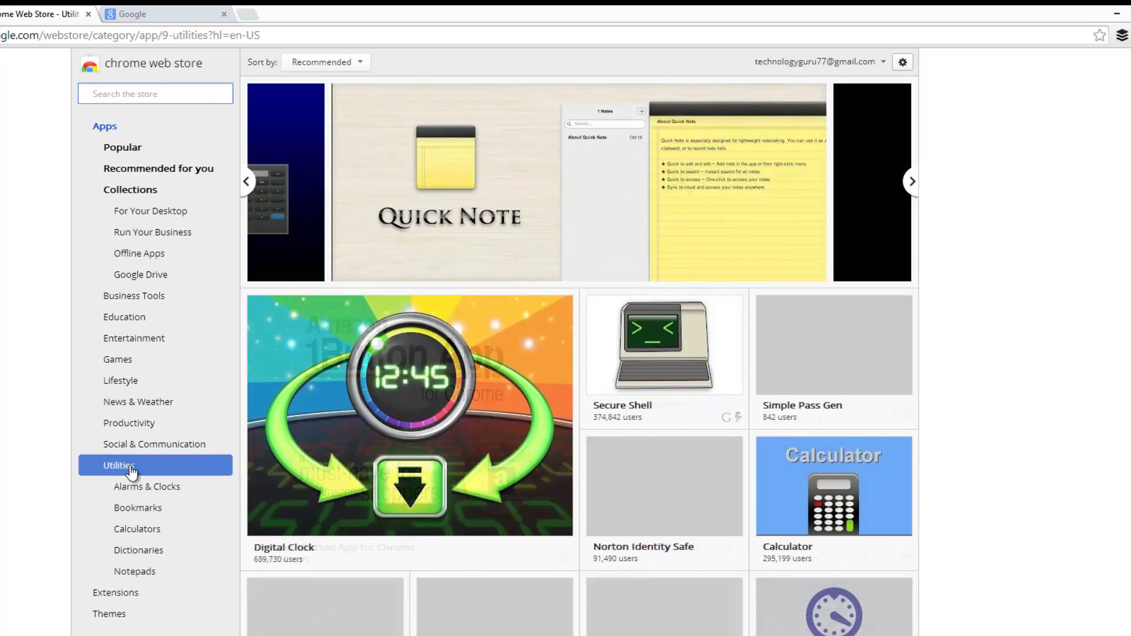
{"action": "scroll", "coordinate": [589, 542], "scroll_direction": "down", "scroll_amount": 2}
{"action": "scroll", "coordinate": [506, 530], "scroll_direction": "up", "scroll_amount": 3}
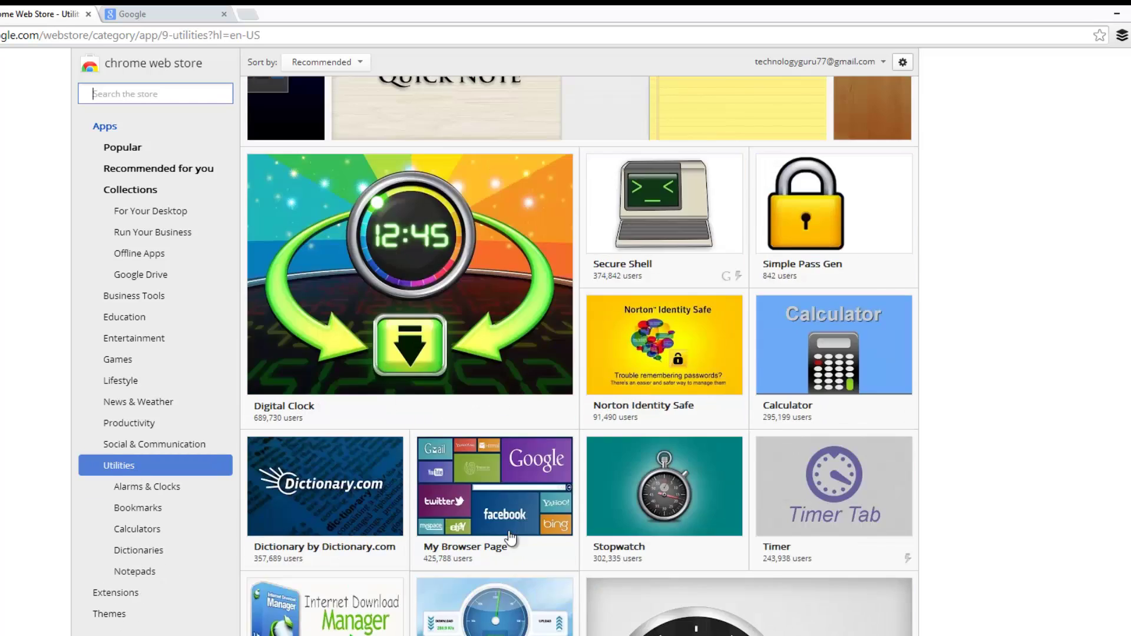
{"action": "scroll", "coordinate": [459, 400], "scroll_direction": "up", "scroll_amount": 2}
{"action": "scroll", "coordinate": [449, 370], "scroll_direction": "up", "scroll_amount": 1}
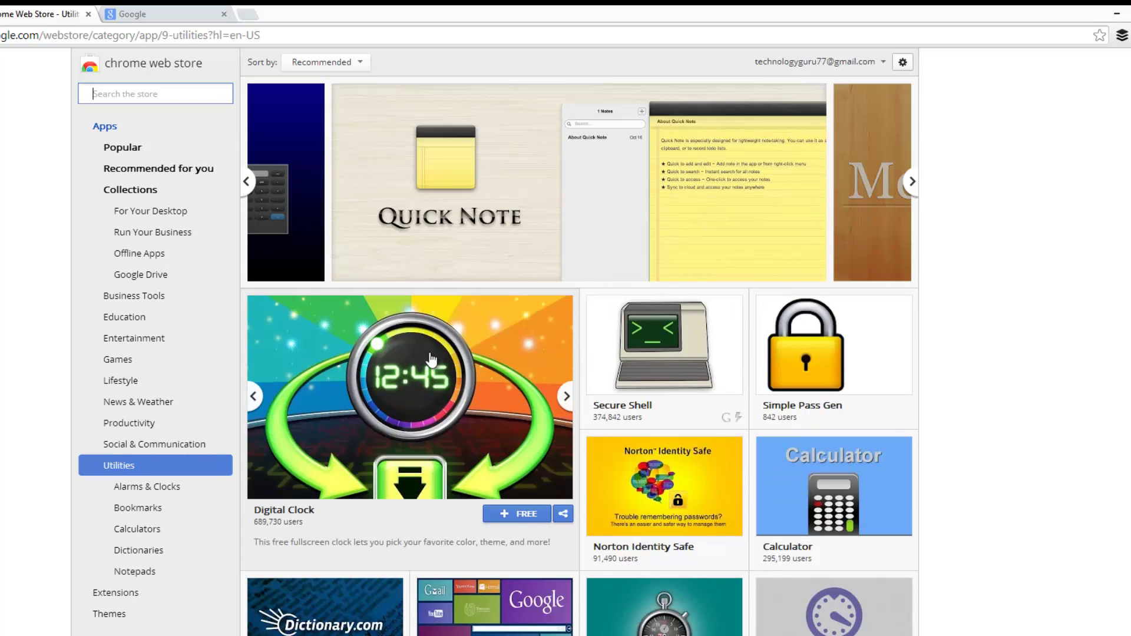
{"action": "left_click", "coordinate": [456, 259]}
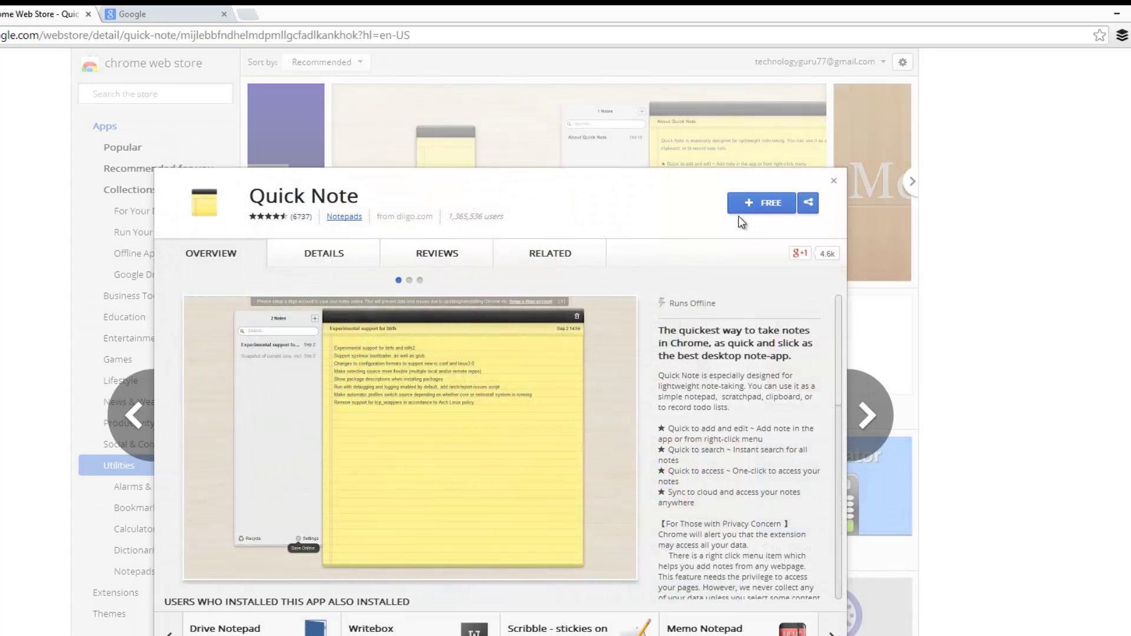
{"action": "left_click", "coordinate": [755, 212]}
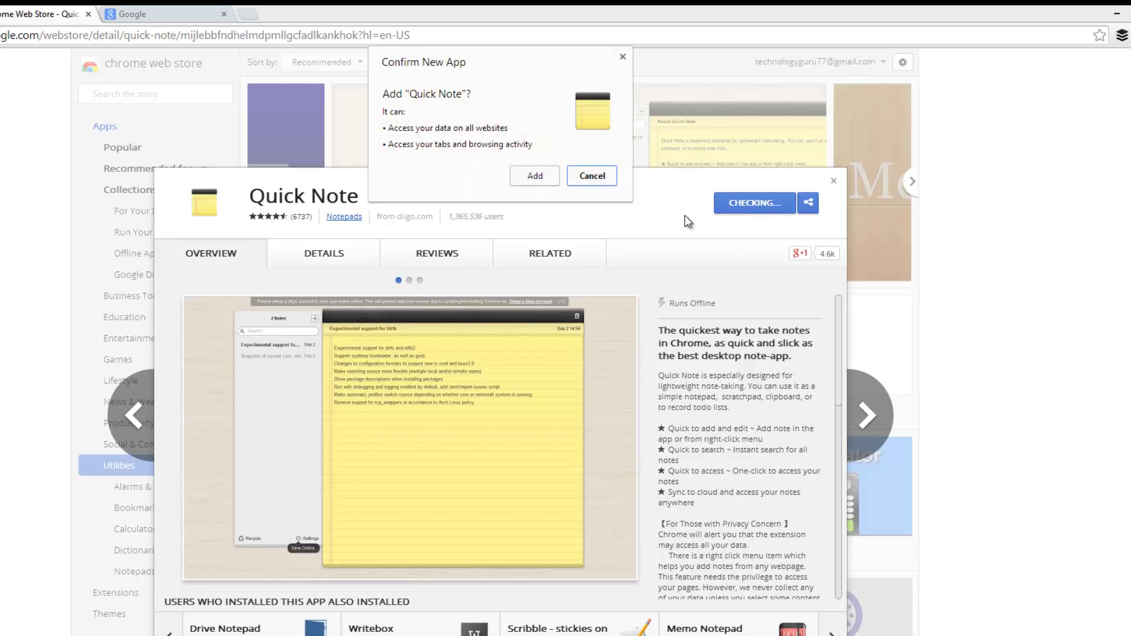
{"action": "left_click", "coordinate": [536, 176]}
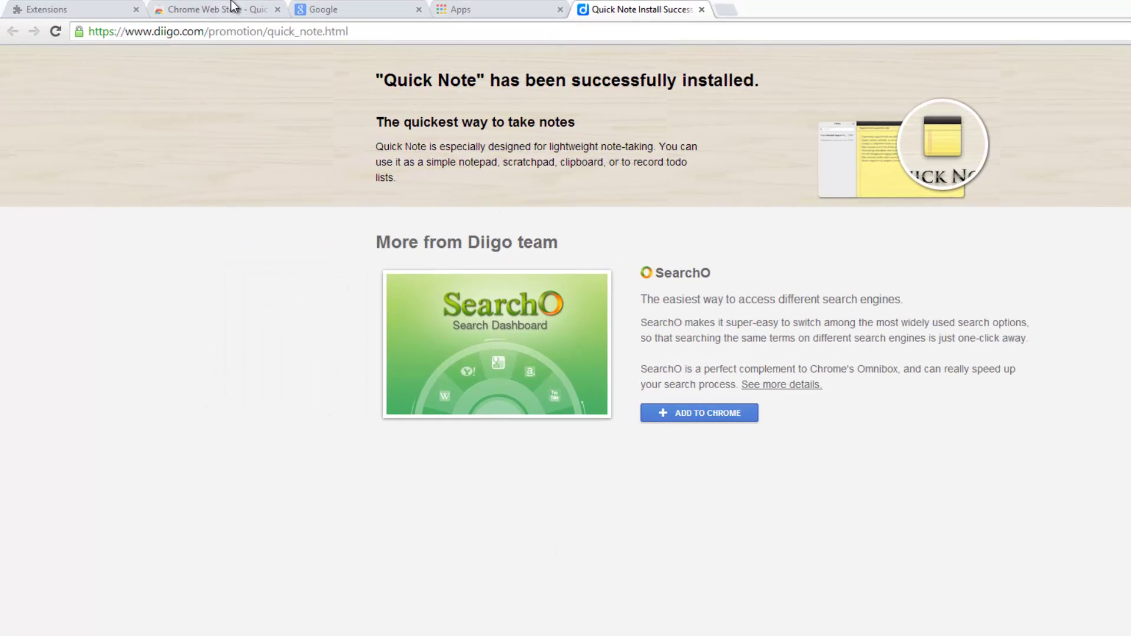
Return to the extensions page and confirm Quick Note 1.6.6 is listed and enabled
{"action": "left_click", "coordinate": [92, 7]}
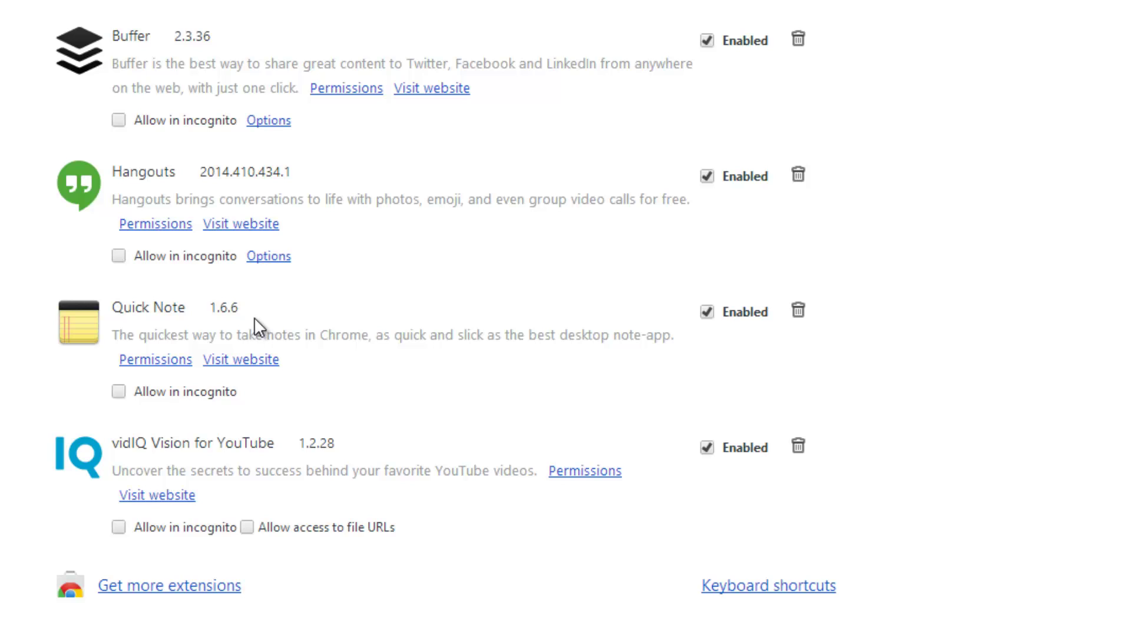
Disable Quick Note 1.6.6 so it appears greyed out, leaving the others enabled
{"action": "left_click", "coordinate": [706, 311]}
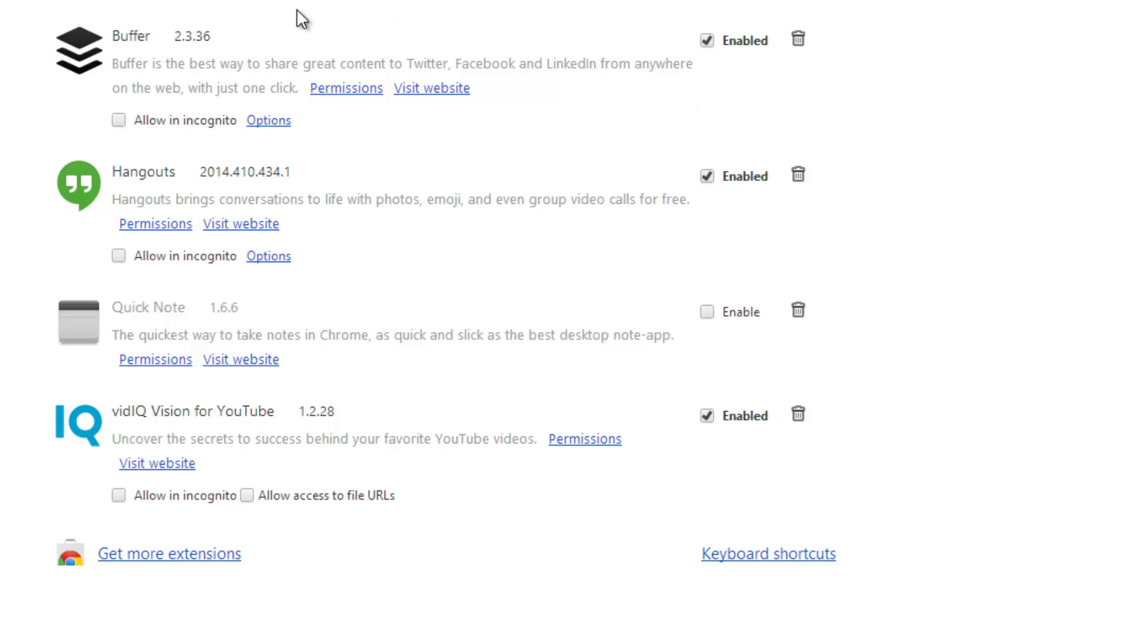
Remove Quick Note from Chrome and confirm the removal
{"action": "left_click", "coordinate": [799, 312]}
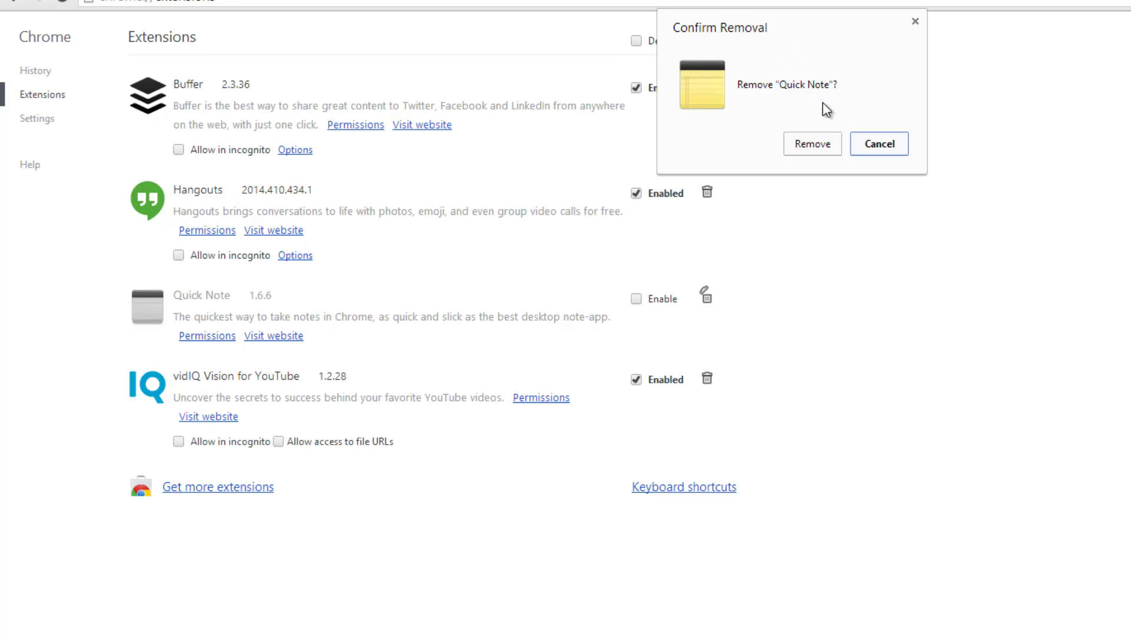
{"action": "left_click", "coordinate": [819, 145]}
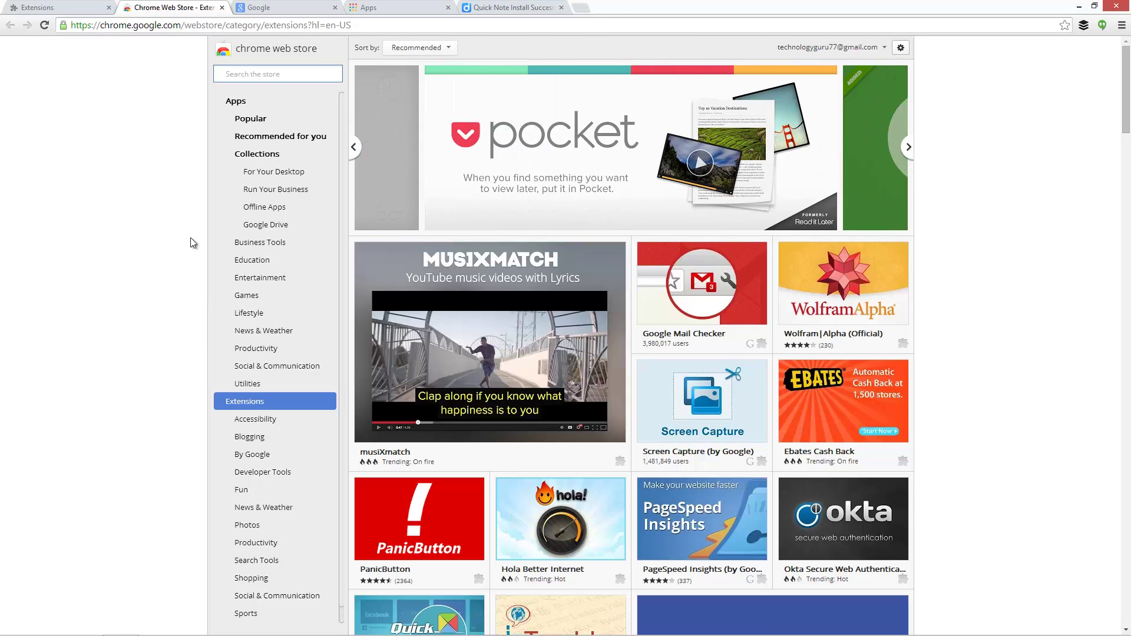
{"action": "left_click", "coordinate": [105, 10]}
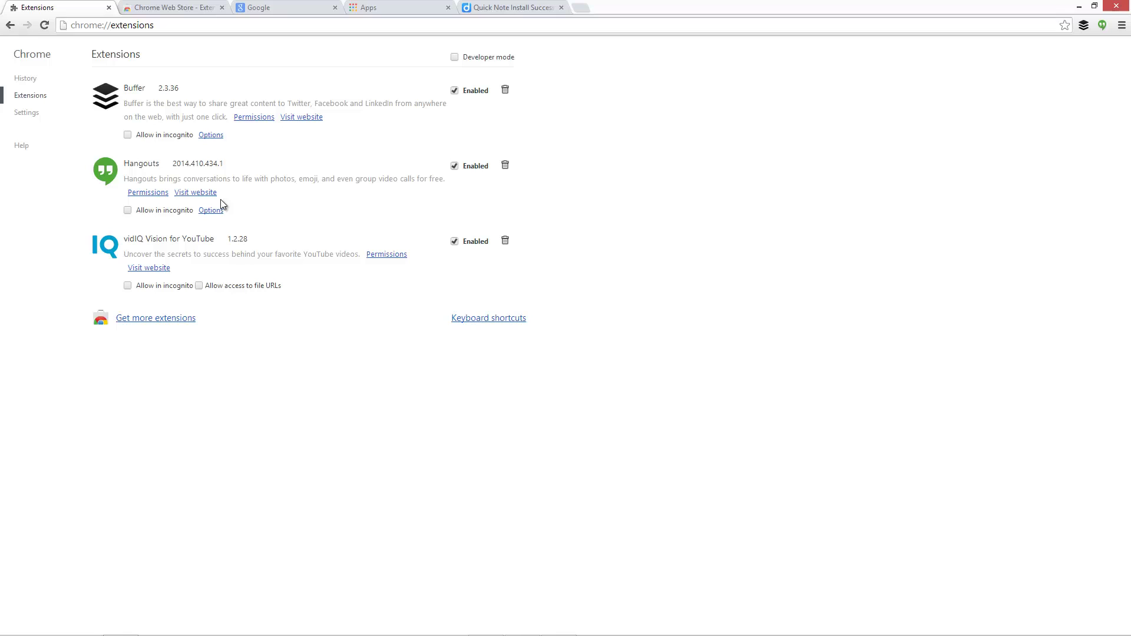
{"action": "left_click", "coordinate": [174, 6]}
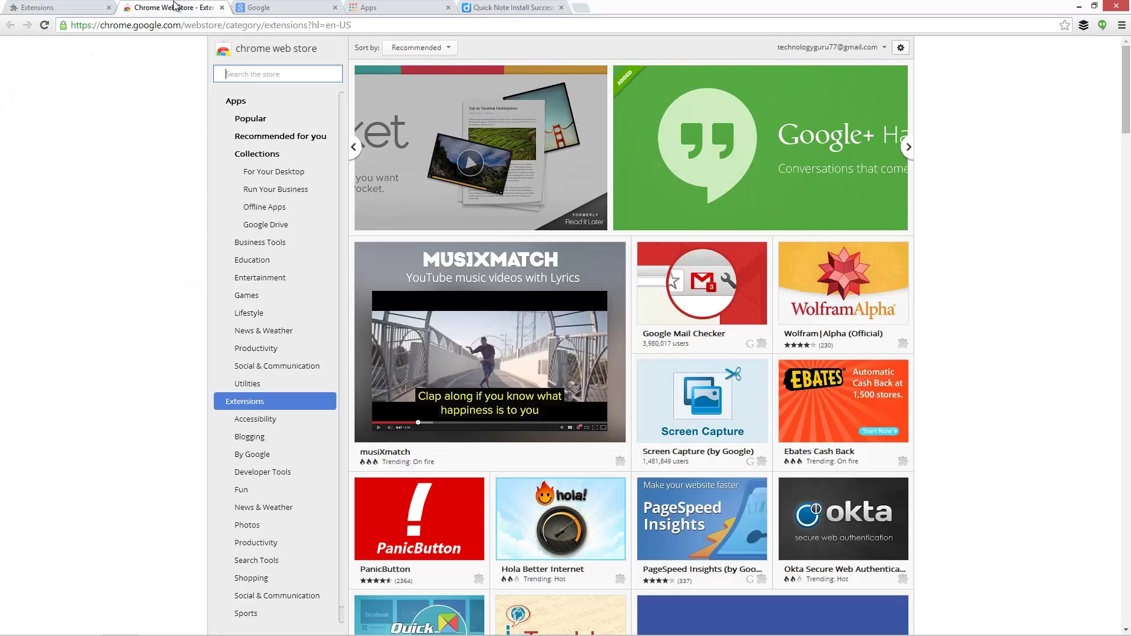